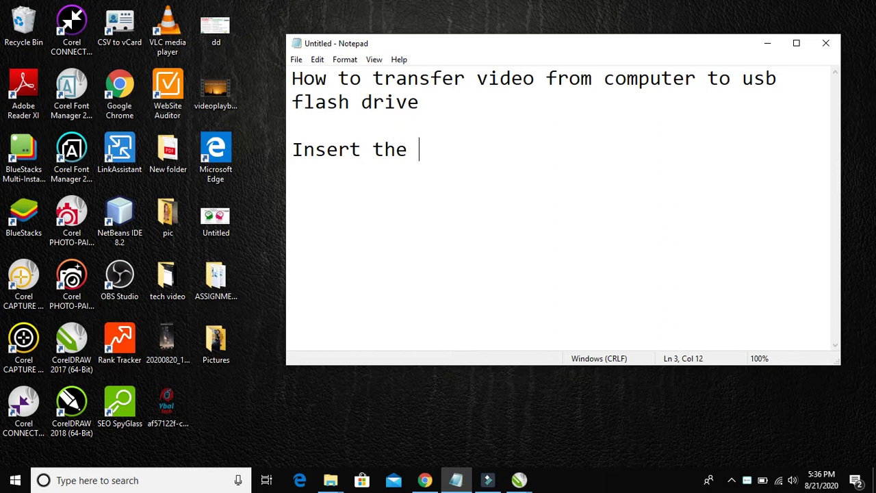
# Step: Complete the third line of the note so it reads "Insert the USB Flash"
pyautogui.write('FL')
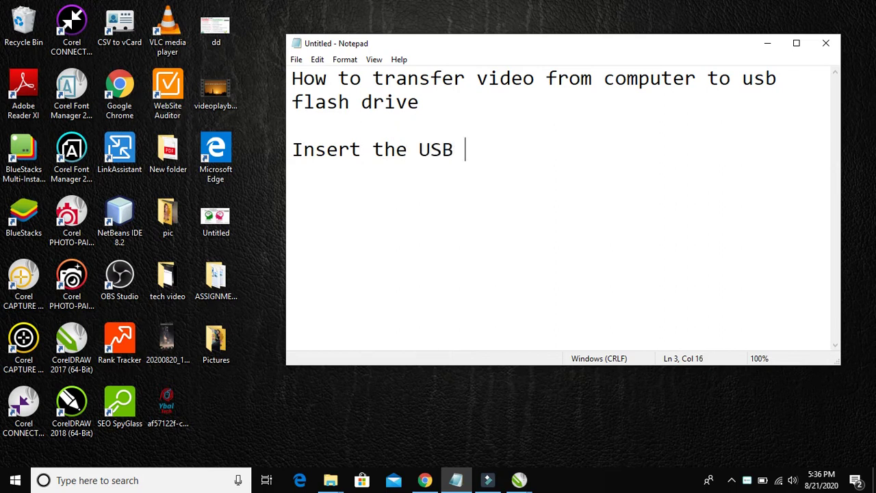
pyautogui.press('BackSpace')
pyautogui.write('lash')
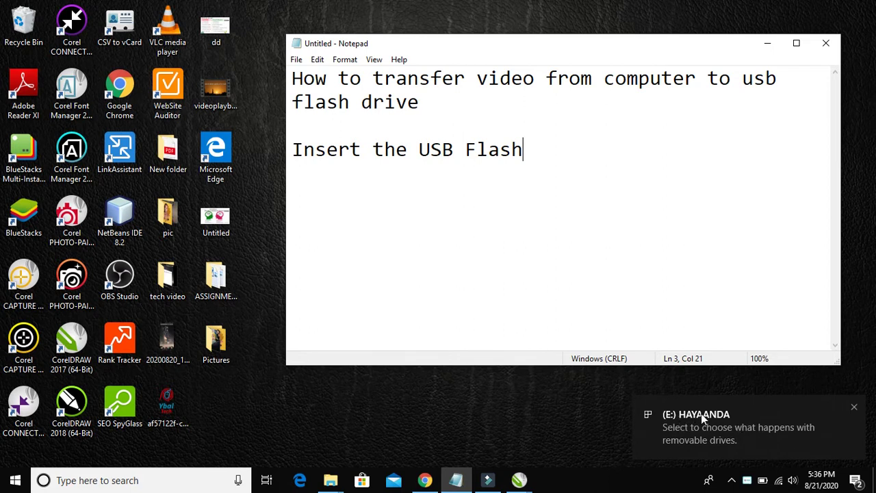
# Step: Add the line "i just did that" under the USB Flash instruction, followed by a blank line
pyautogui.press('Return')
pyautogui.write('i just ')
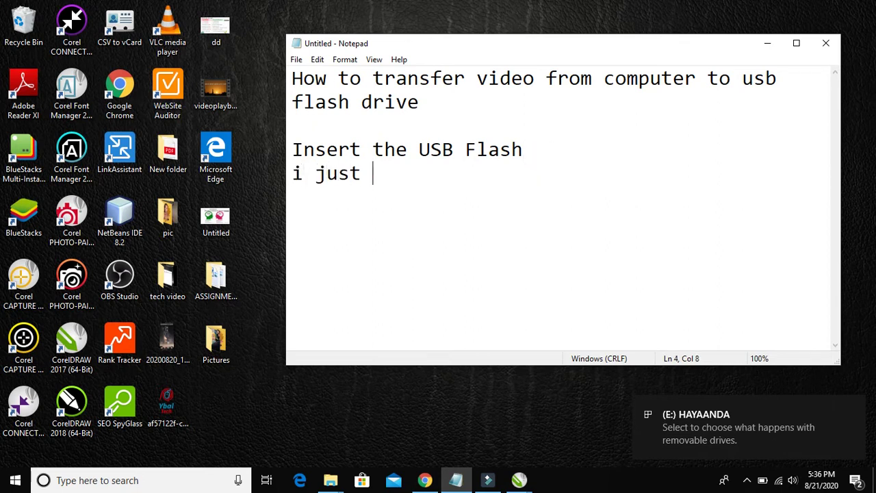
pyautogui.write('did ')
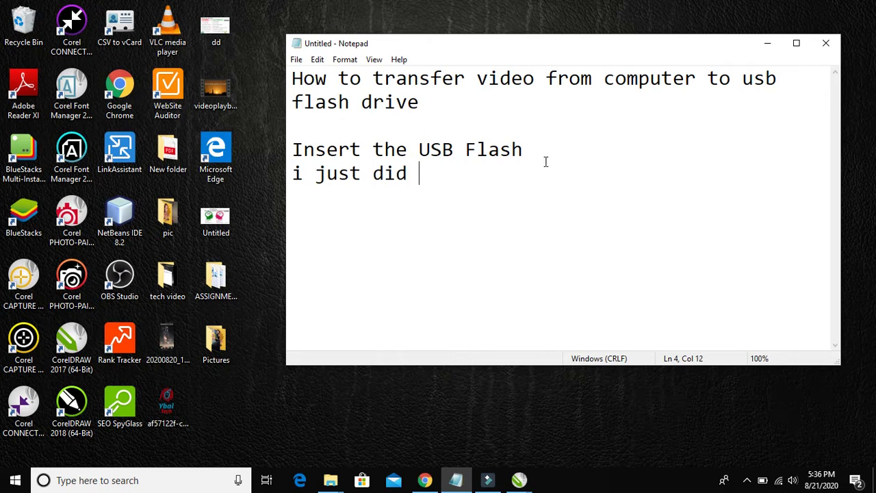
pyautogui.write('that')
pyautogui.press('Return')
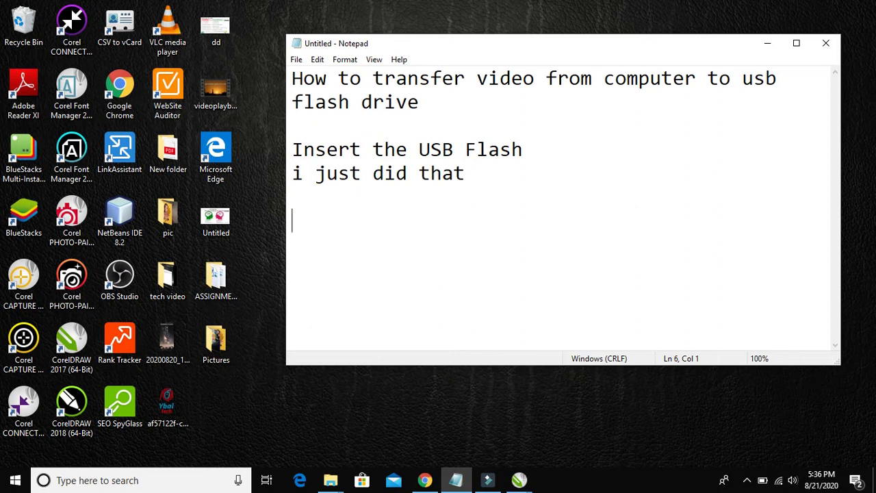
# Step: Write the next instruction on three lines: "click on start button", "search this computer", "and open"
pyautogui.write('click on start button')
pyautogui.press('Return')
pyautogui.write('sear')
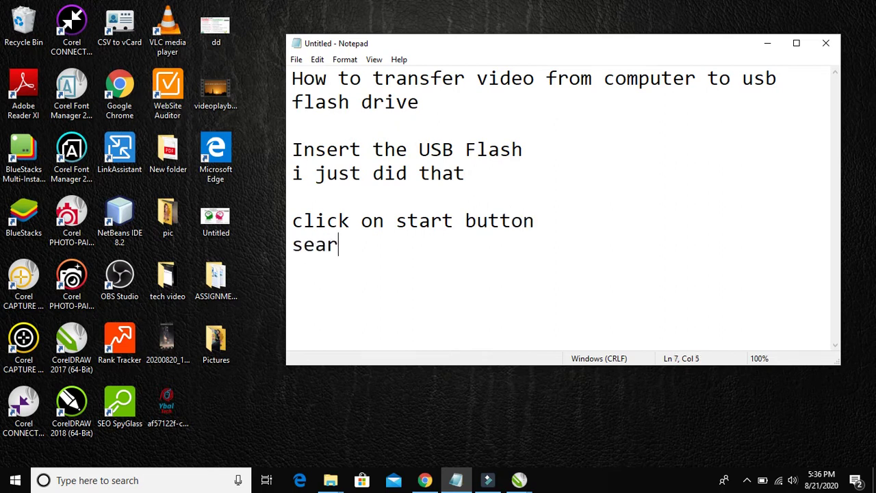
pyautogui.write('ch this c')
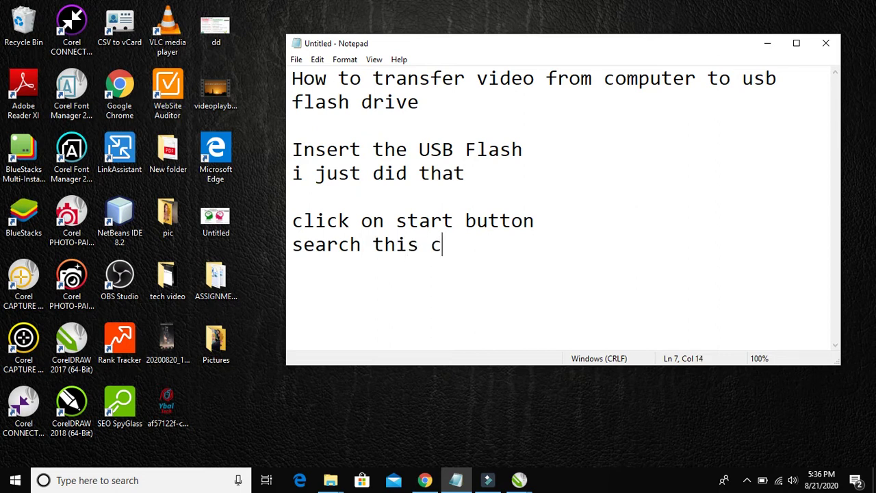
pyautogui.write('omputer')
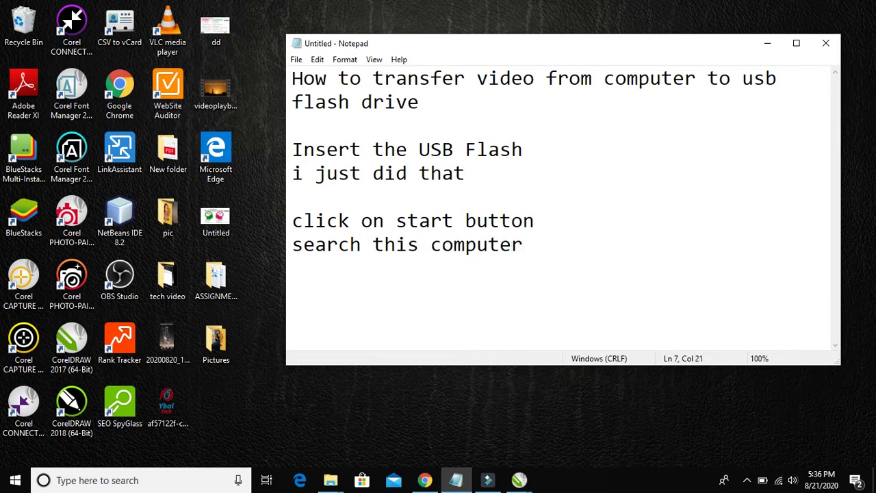
pyautogui.press('Return')
pyautogui.write('and open')
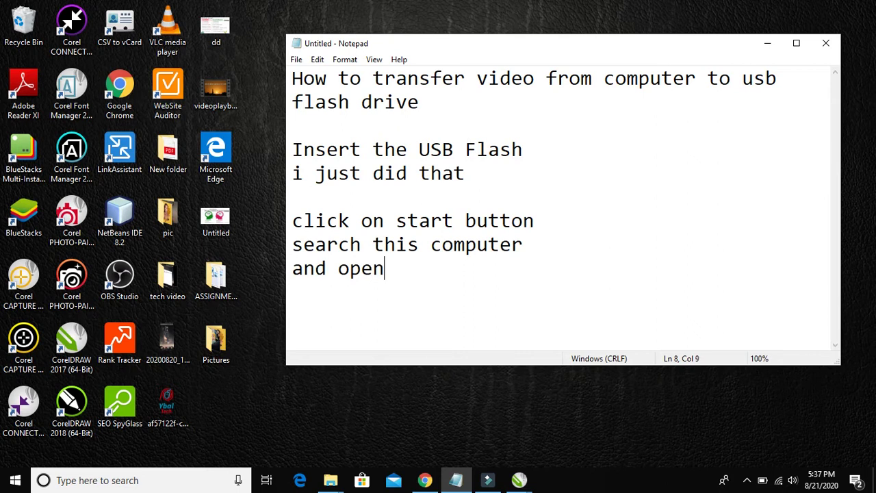
# Step: Search Windows for "this pc" and open the This PC window
pyautogui.click(116, 480)
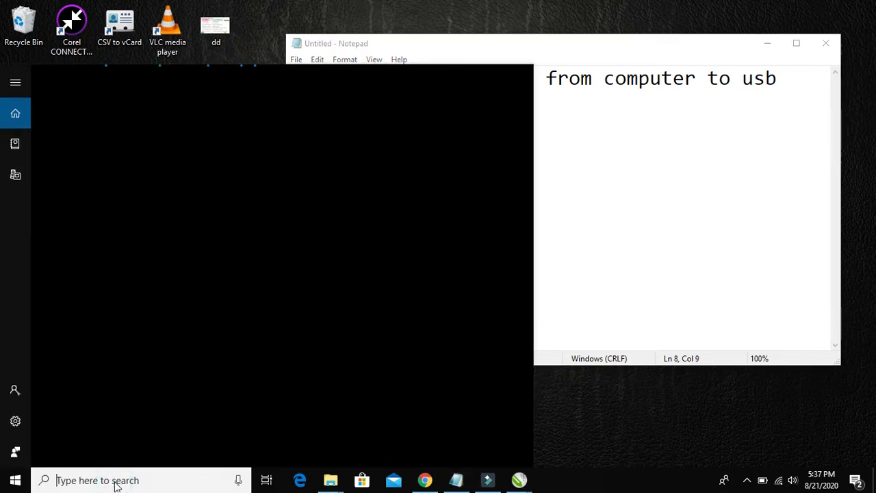
pyautogui.write('this ')
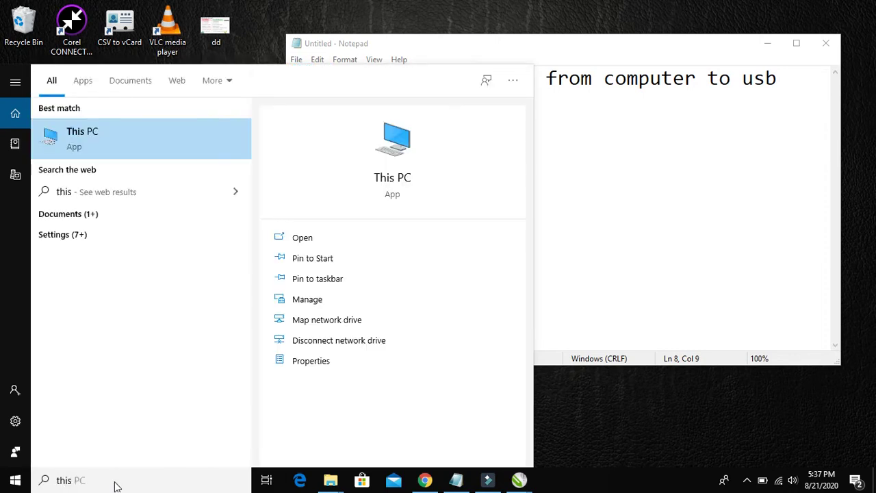
pyautogui.write('pc')
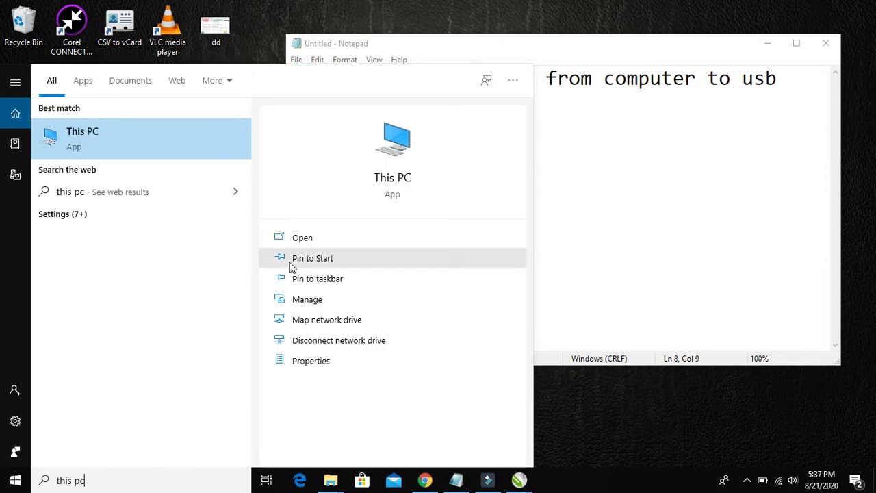
pyautogui.click(395, 195)
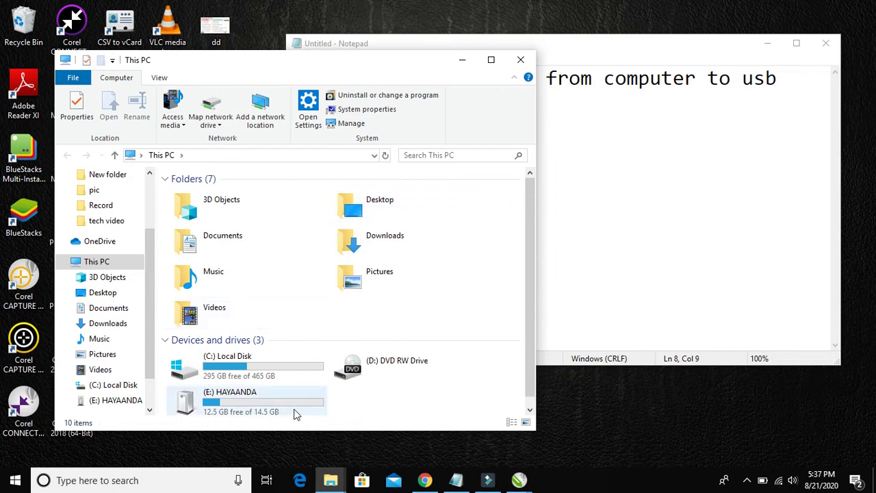
# Step: Switch back to Notepad, add the paragraph "you will find the flash drive their", and bring the This PC window forward
pyautogui.click(603, 292)
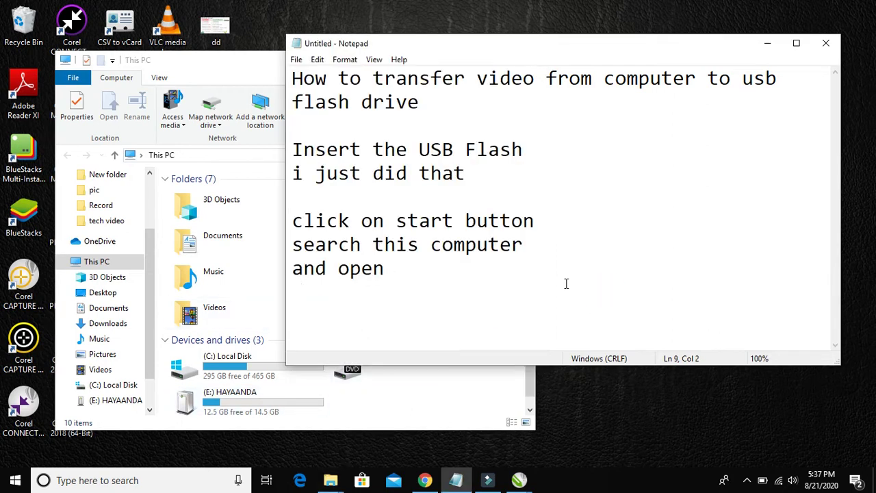
pyautogui.press('Return')
pyautogui.write('you')
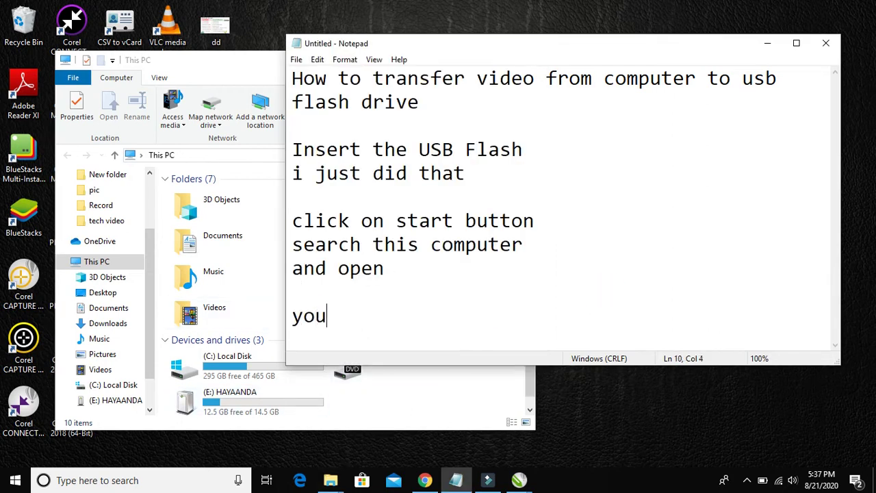
pyautogui.write(' will find the ')
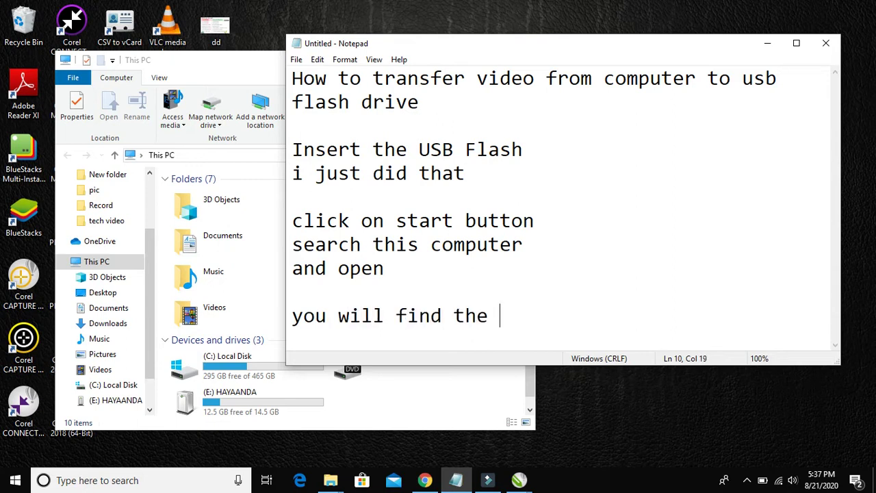
pyautogui.write('flash ')
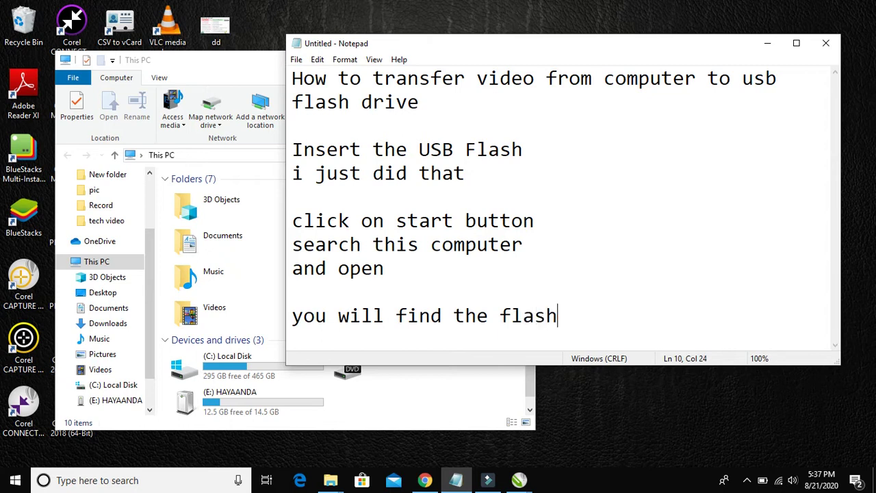
pyautogui.write('drive their')
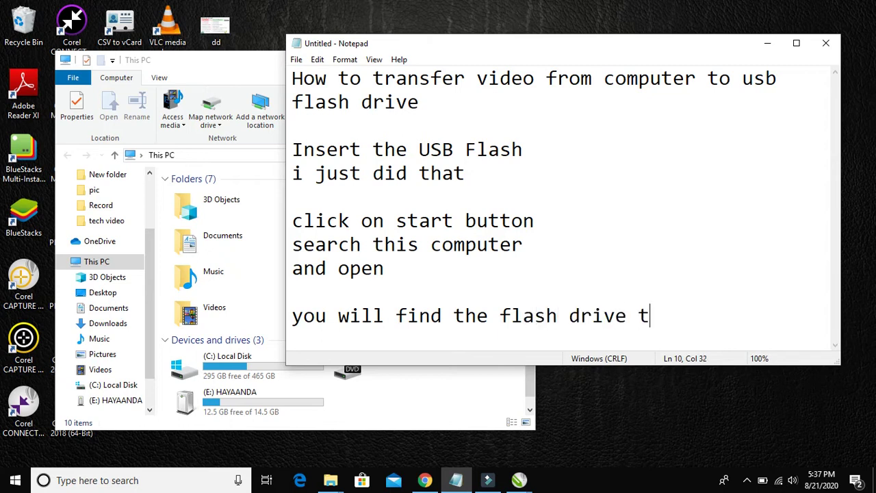
pyautogui.click(286, 408)
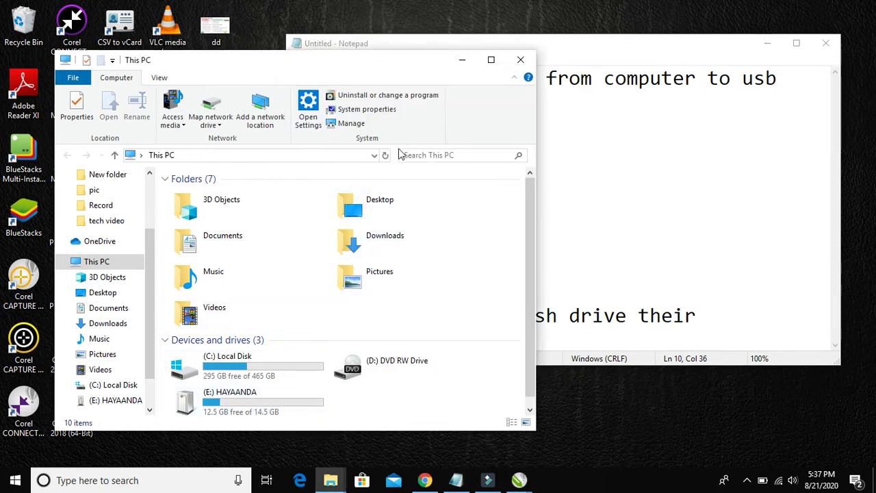
# Step: Return to Notepad and add a new paragraph reading "locate where the video is on your computer then right click and copy"
pyautogui.click(716, 323)
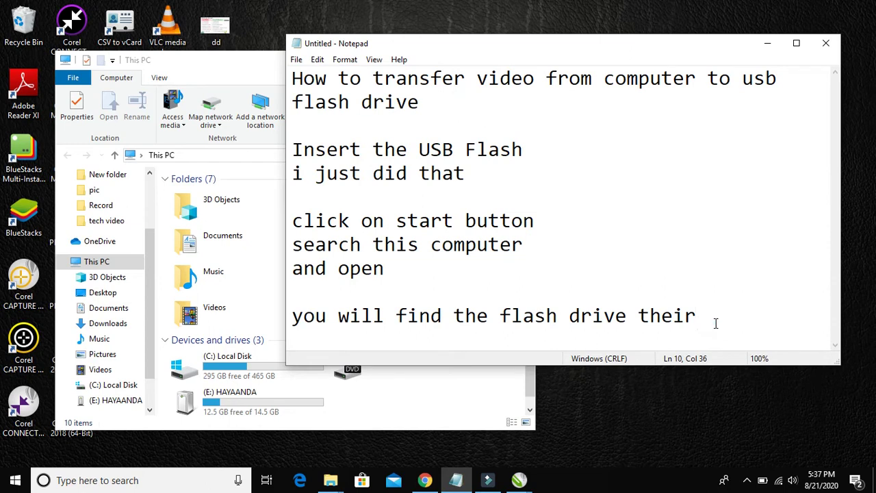
pyautogui.press('Return')
pyautogui.press('Return')
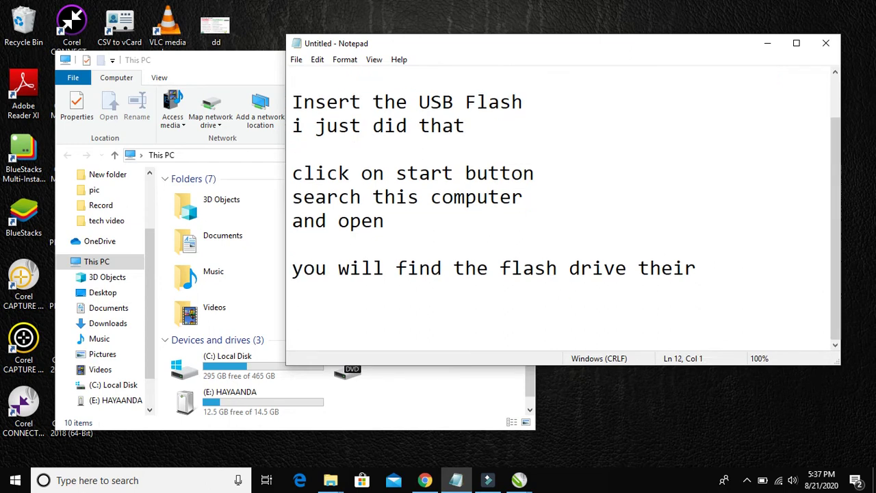
pyautogui.write('locate')
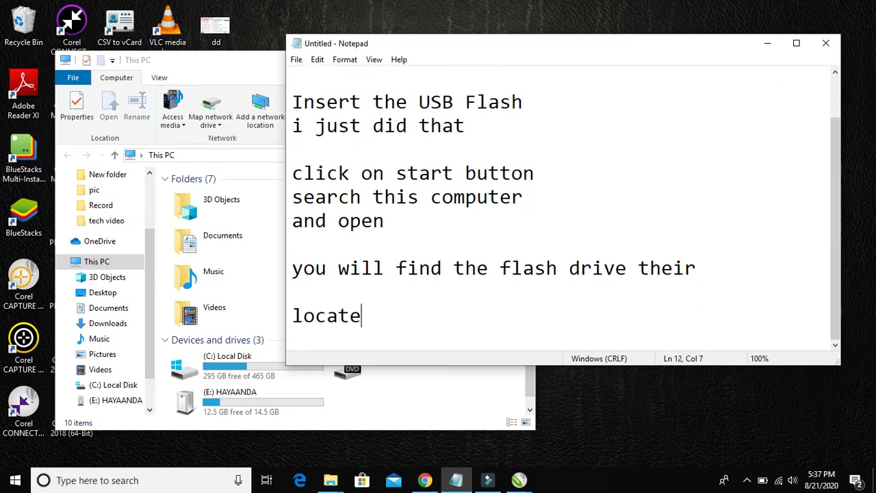
pyautogui.write(' where the video is on your computer')
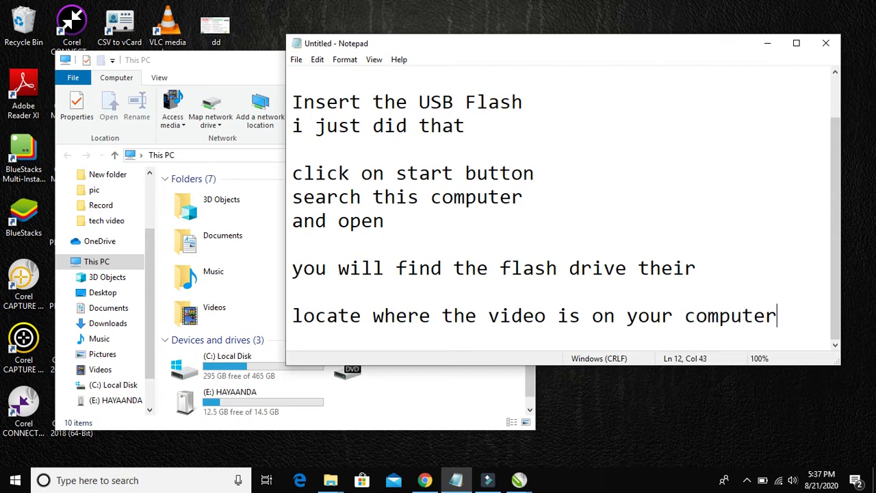
pyautogui.write(' then')
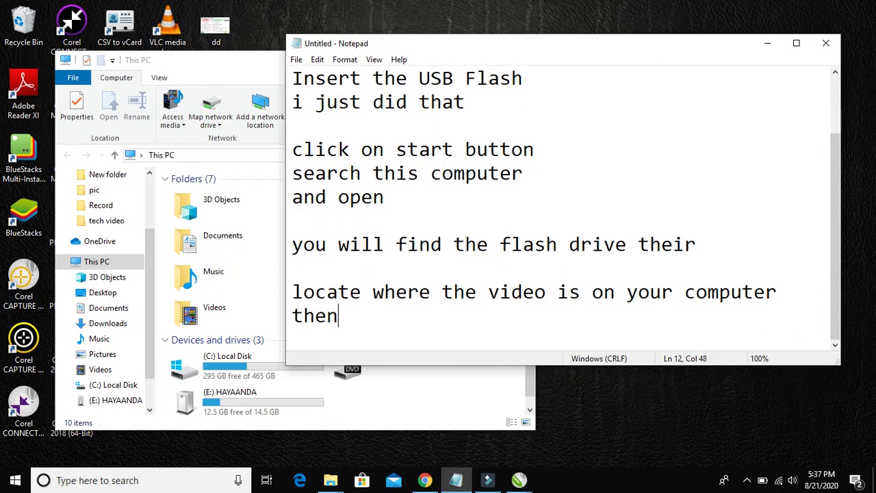
pyautogui.write(' righ')
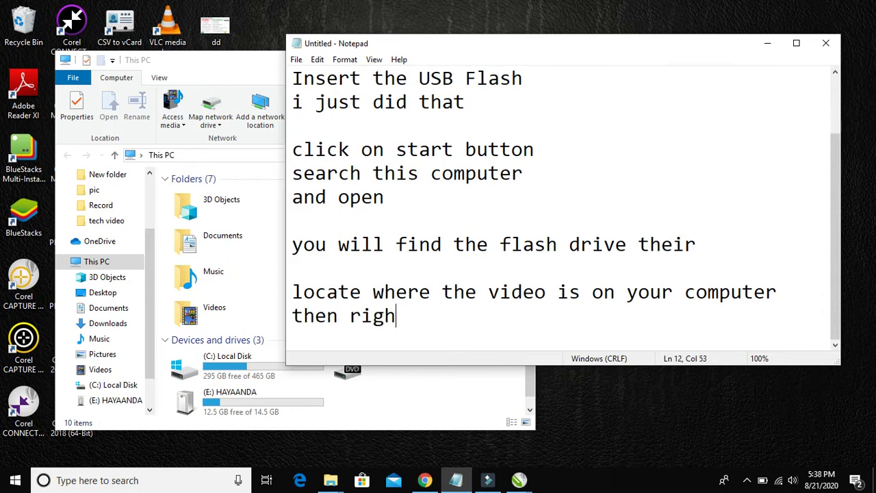
pyautogui.write('t click and ci')
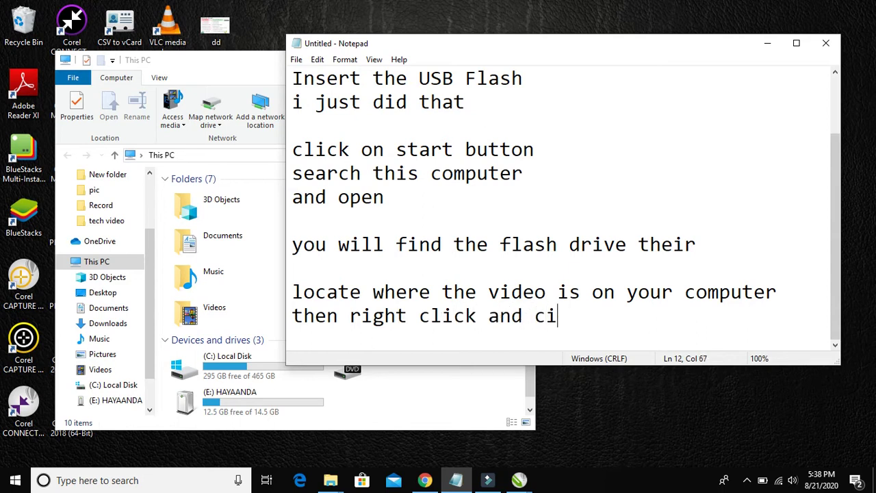
pyautogui.press('BackSpace')
pyautogui.write('opy')
# Step: Minimize This PC, switch to the open Downloads folder in File Explorer, and copy the Skiptrace (2016) (NetNaija.com) video file
pyautogui.click(422, 411)
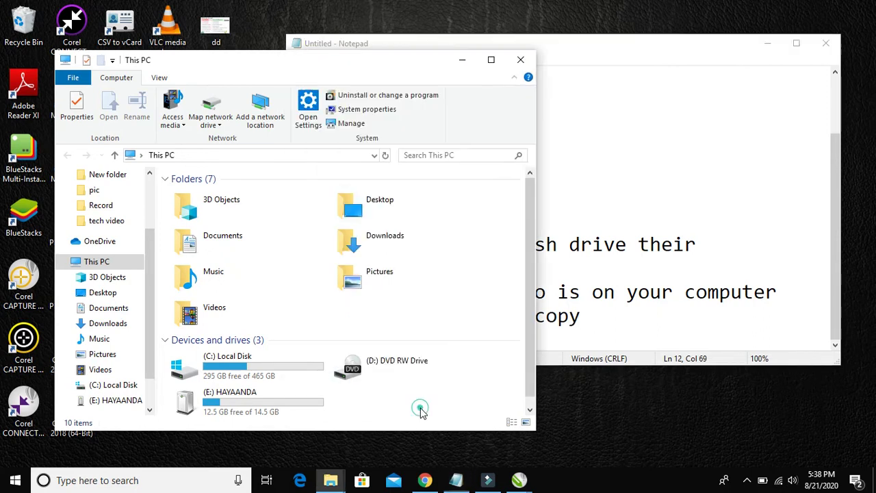
pyautogui.click(462, 66)
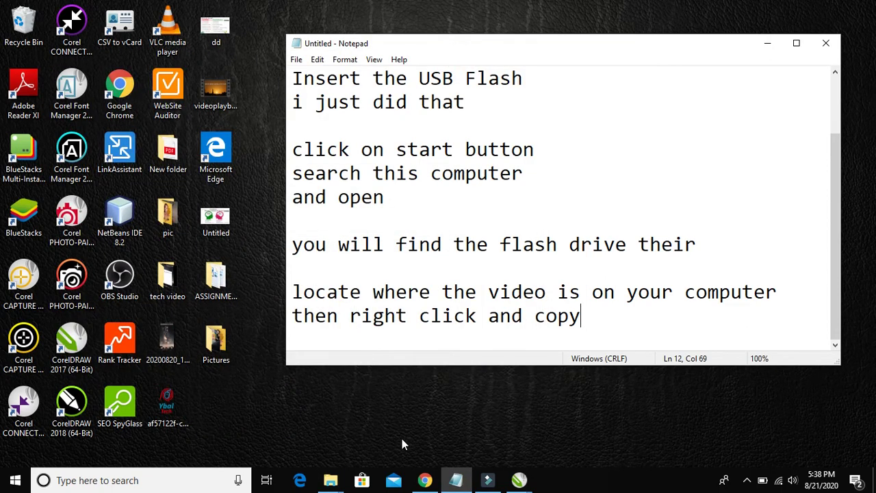
pyautogui.click(332, 479)
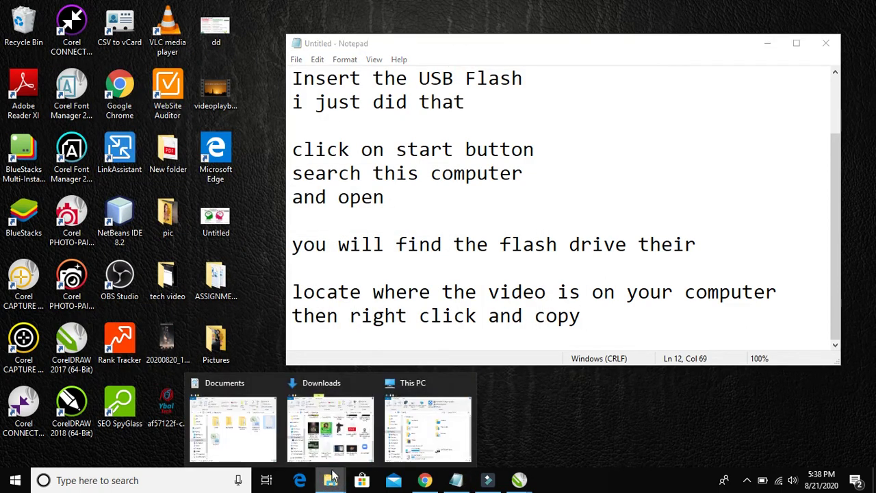
pyautogui.click(332, 448)
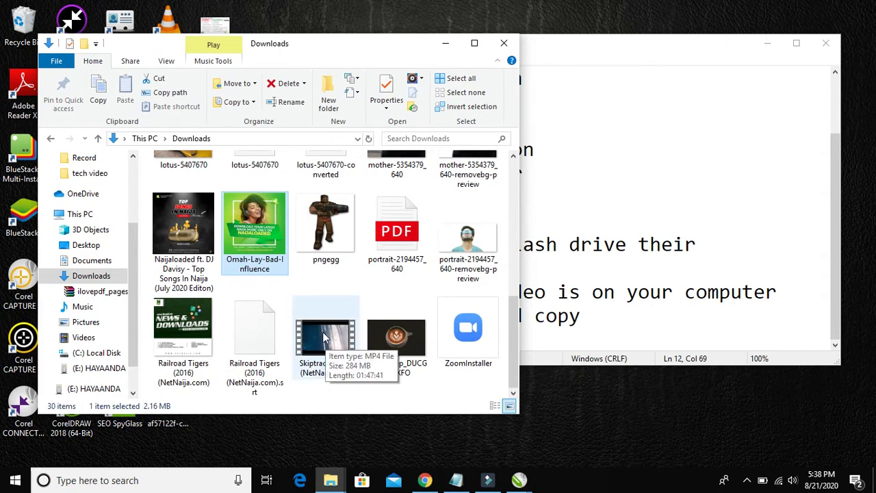
pyautogui.click(325, 337)
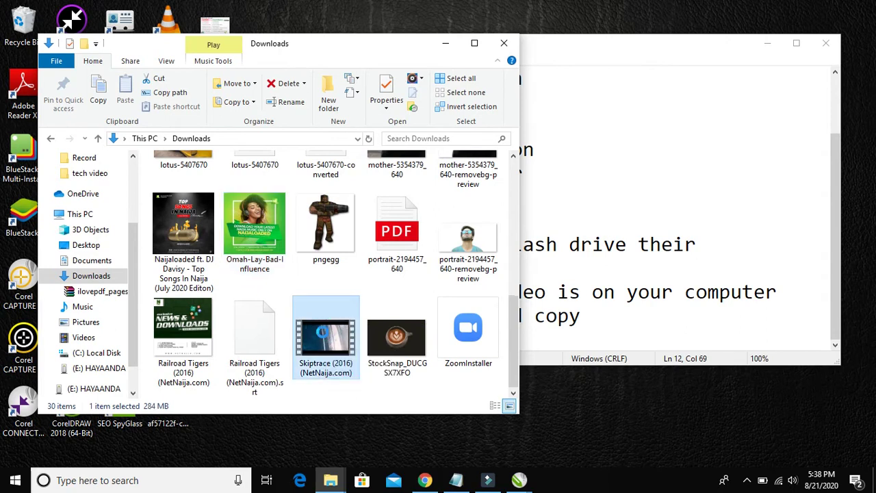
pyautogui.rightClick(325, 337)
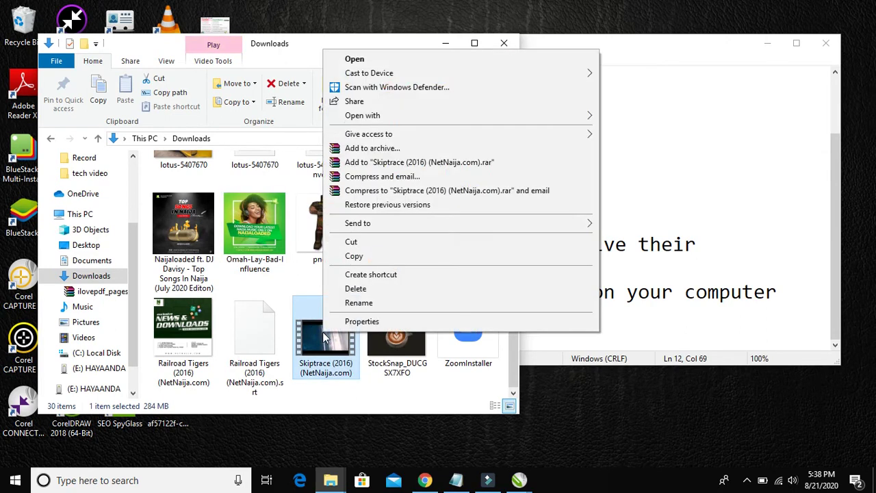
pyautogui.click(371, 258)
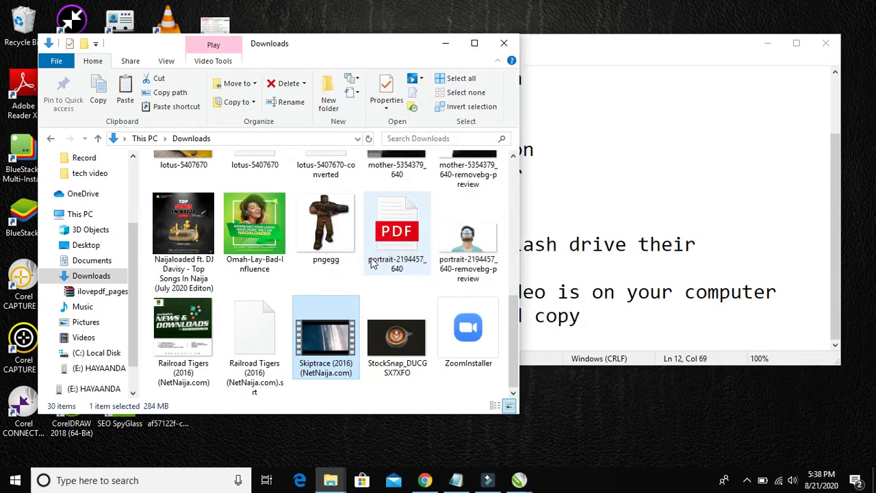
# Step: Switch to Notepad and add a new paragraph reading "open the flash ann paste the video"
pyautogui.click(602, 317)
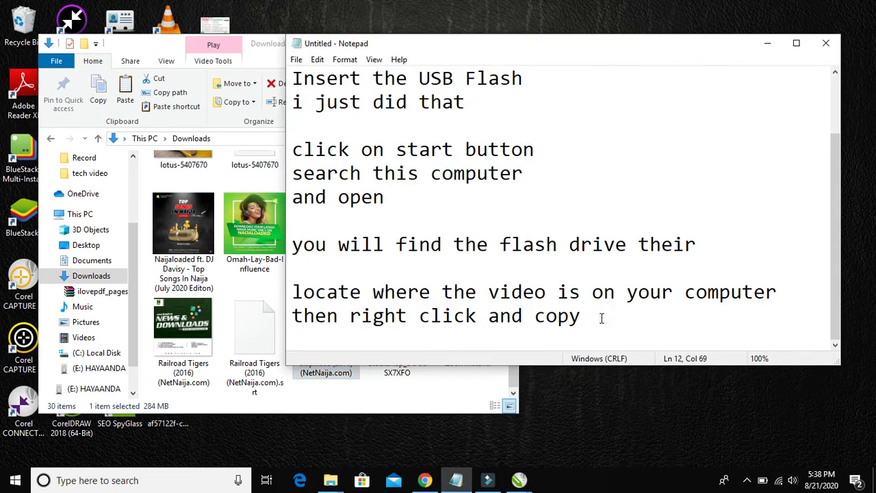
pyautogui.press('Return')
pyautogui.press('Return')
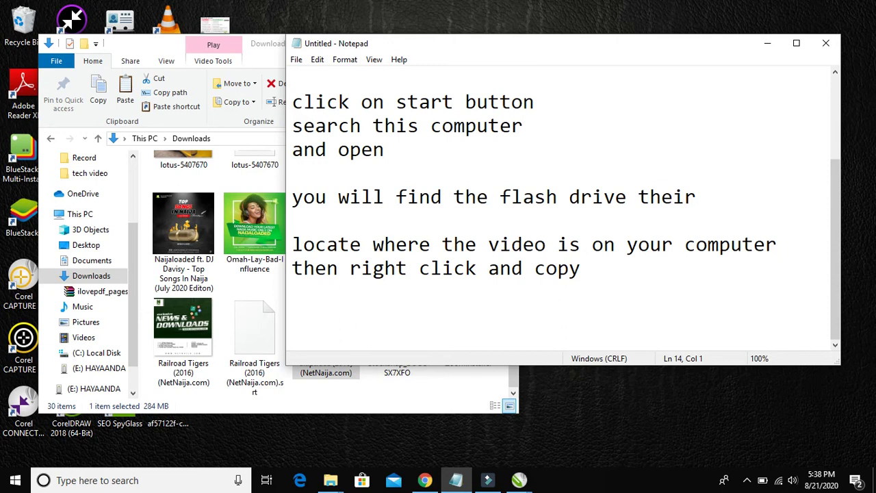
pyautogui.write('open the ')
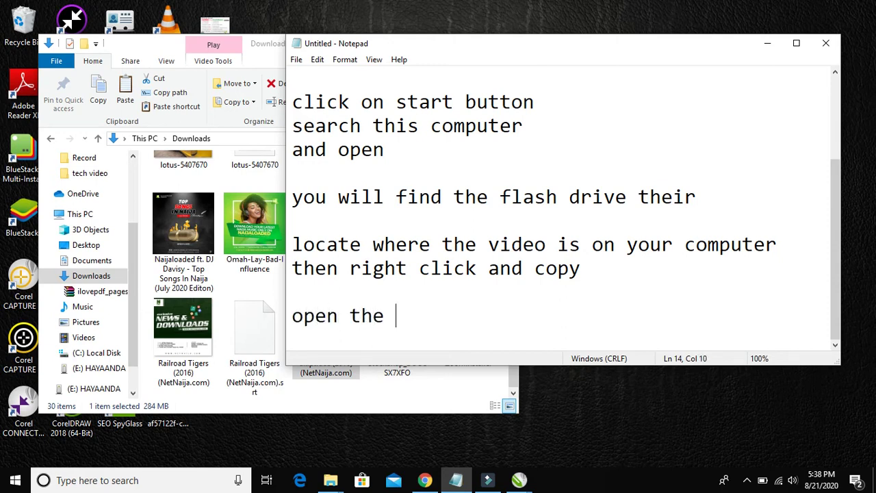
pyautogui.write('flash anbd')
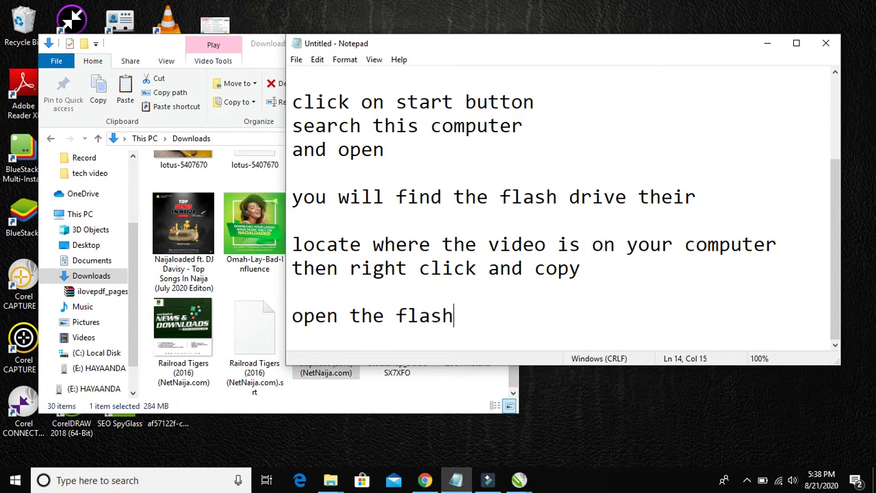
pyautogui.press('BackSpace')
pyautogui.press('BackSpace')
pyautogui.write('n past')
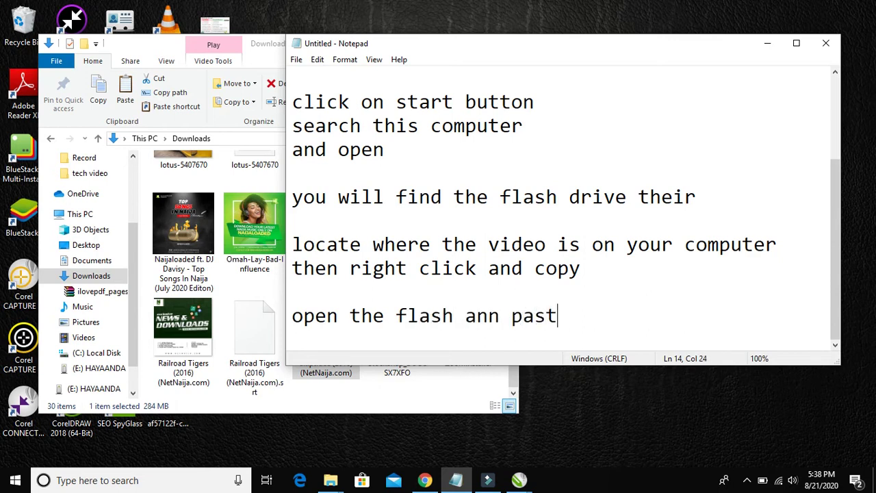
pyautogui.write('e the video')
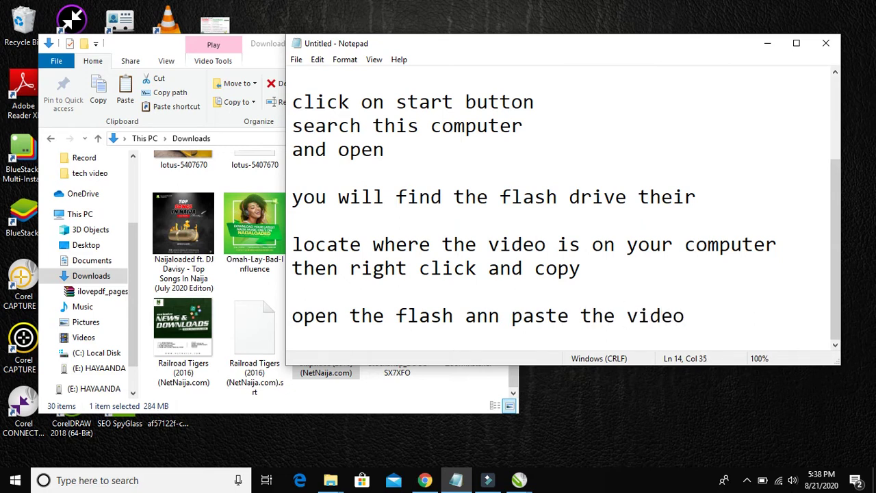
# Step: Return to the Downloads folder and copy the Skiptrace (2016) (NetNaija.com) video file again
pyautogui.click(451, 392)
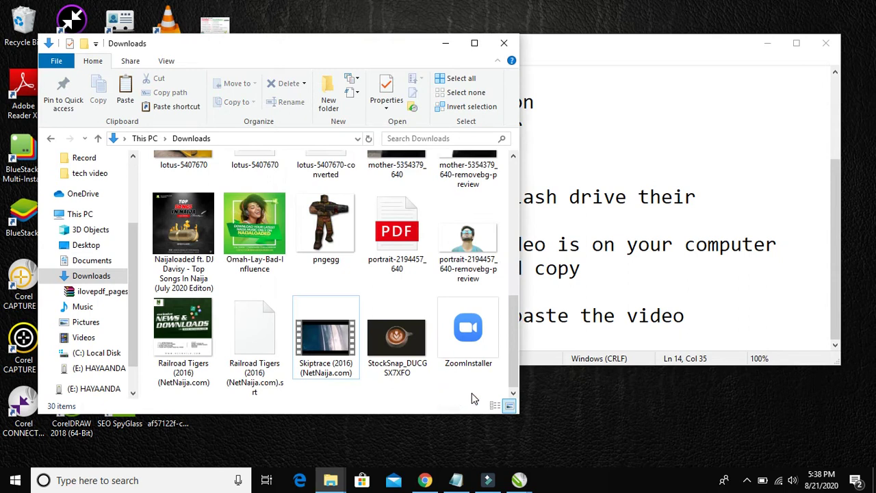
pyautogui.click(337, 351)
pyautogui.rightClick(336, 350)
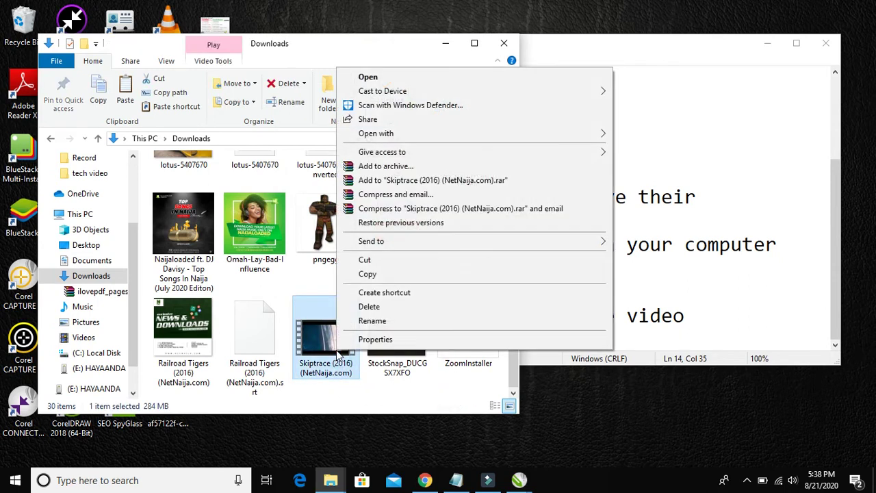
pyautogui.click(375, 275)
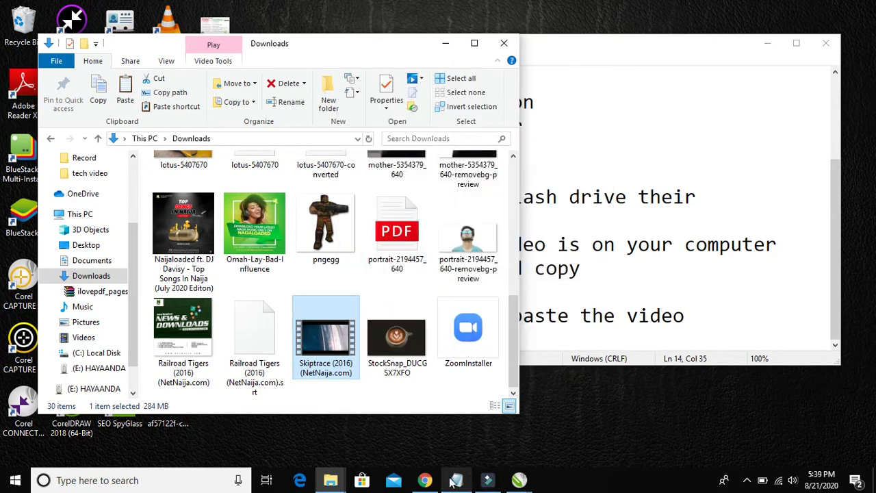
# Step: Bring the This PC window forward and open the (E:) flash drive
pyautogui.moveTo(345, 481)
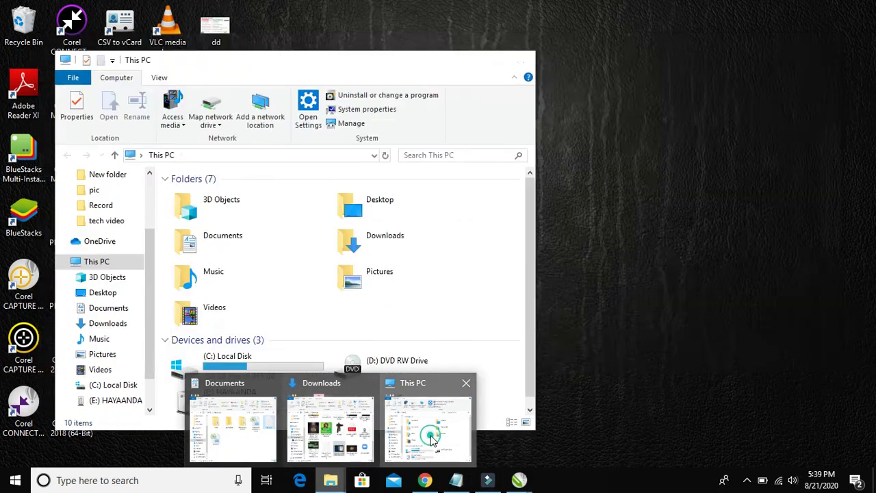
pyautogui.click(431, 439)
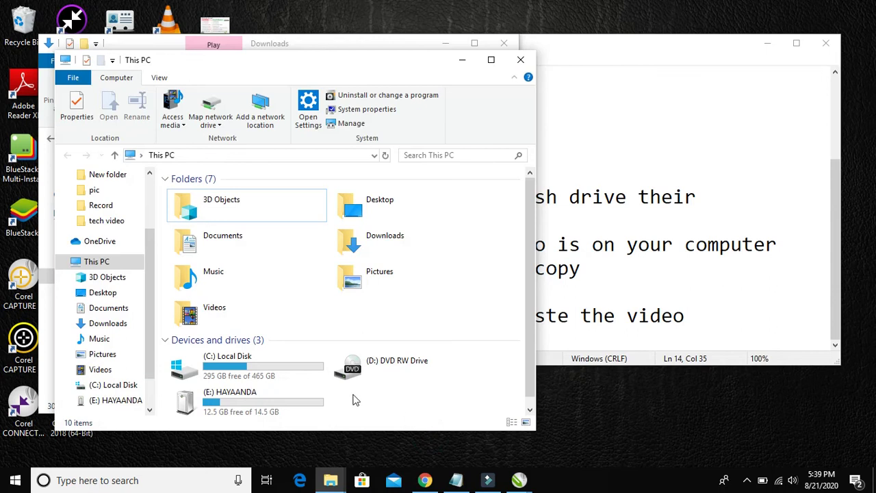
pyautogui.click(252, 409)
pyautogui.rightClick(252, 408)
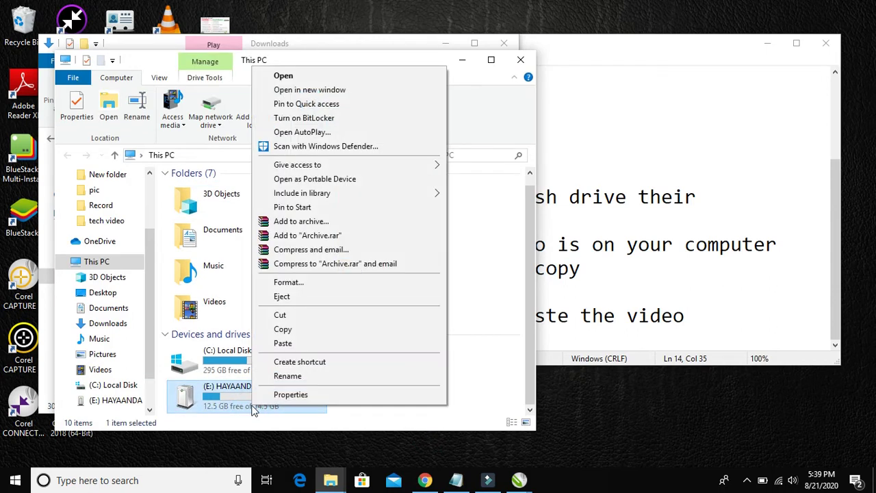
pyautogui.click(290, 78)
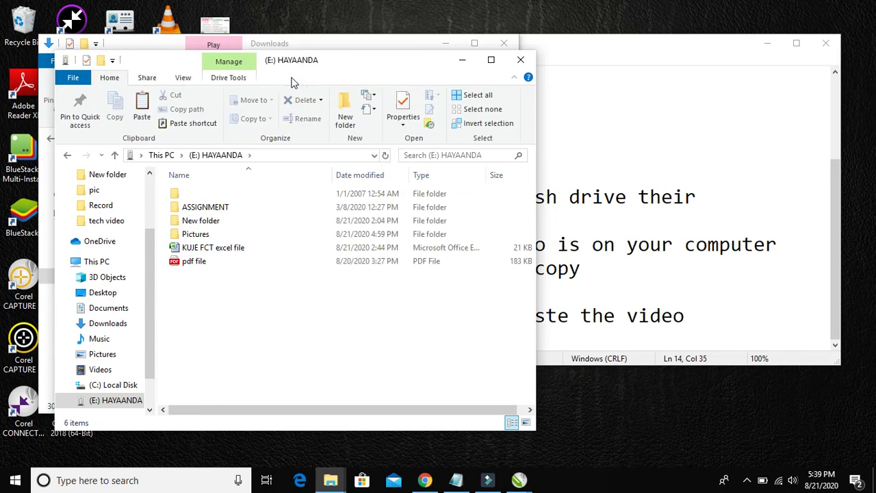
# Step: Paste the copied video into the root folder of the (E:) flash drive
pyautogui.click(210, 295)
pyautogui.rightClick(210, 295)
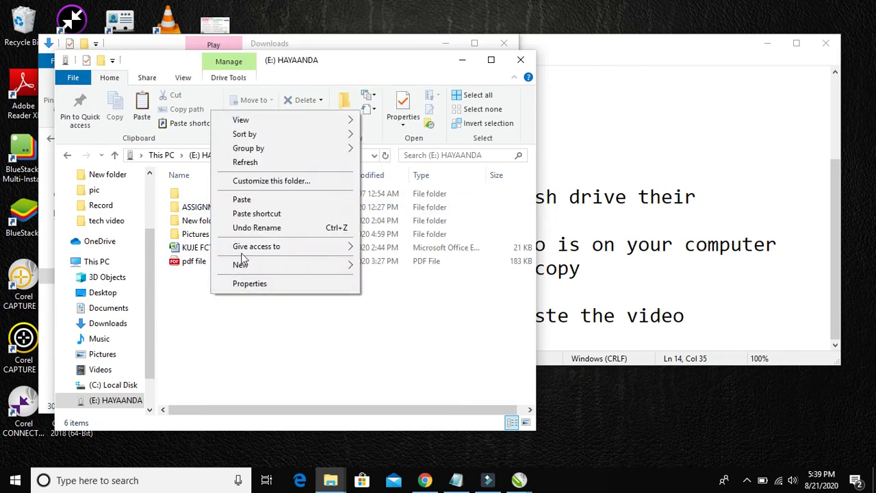
pyautogui.click(257, 200)
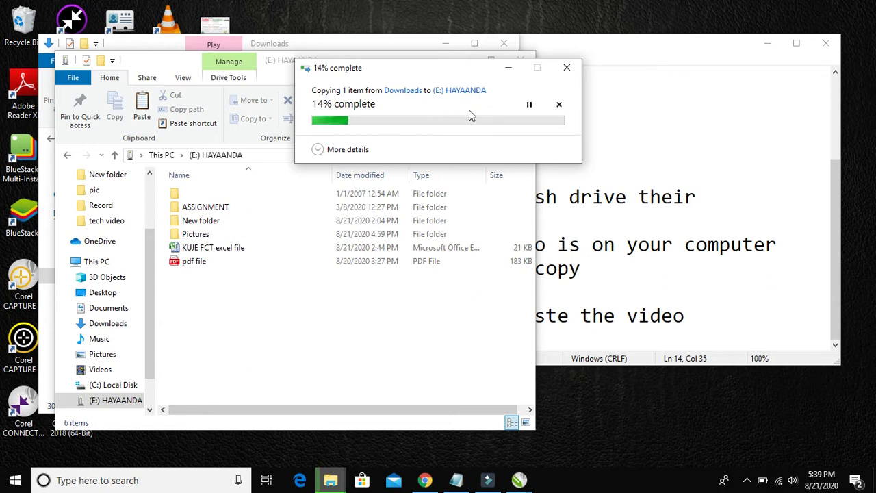
# Step: Bring Notepad forward and arrange it beside the copy progress window so both can be seen
pyautogui.click(698, 68)
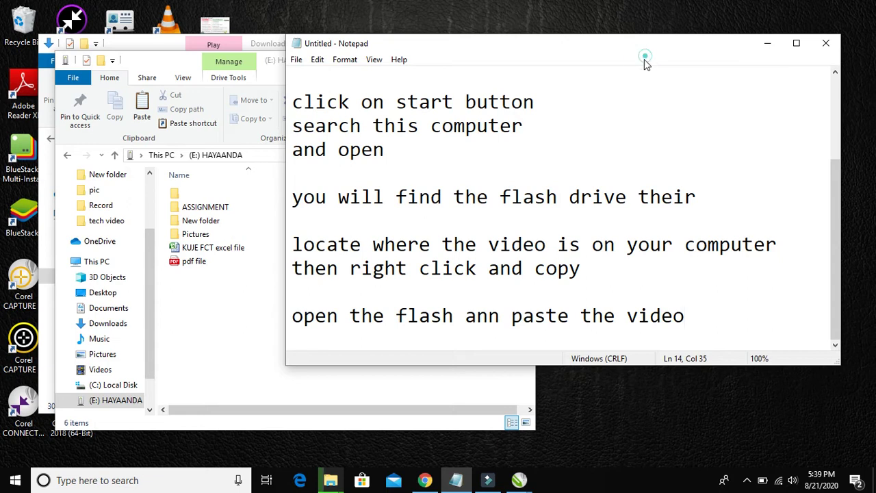
pyautogui.moveTo(552, 53); pyautogui.dragTo(518, 164)
pyautogui.moveTo(434, 78); pyautogui.dragTo(161, 44)
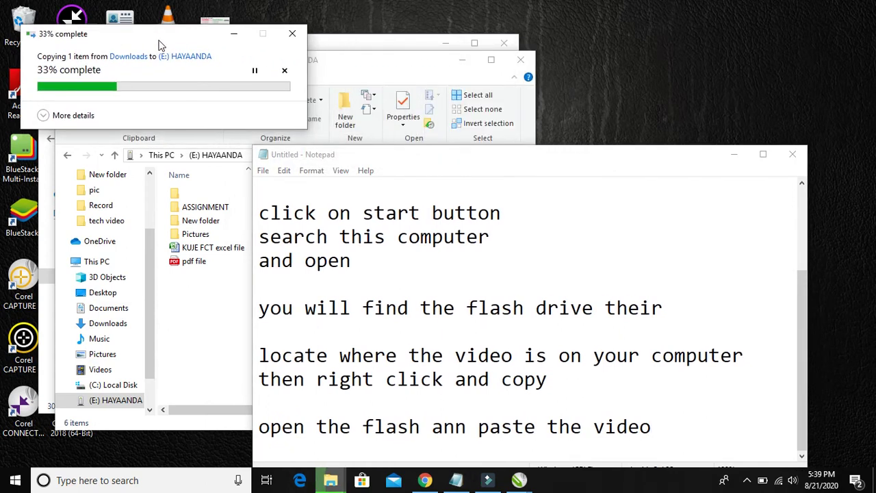
pyautogui.moveTo(467, 156); pyautogui.dragTo(529, 44)
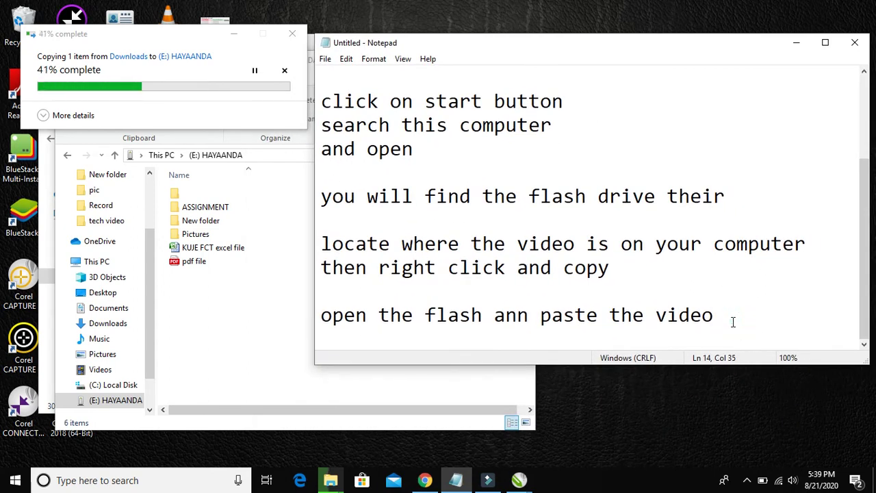
# Step: Add the line "The video file is copying" directly below the last instruction in Notepad
pyautogui.press('Return')
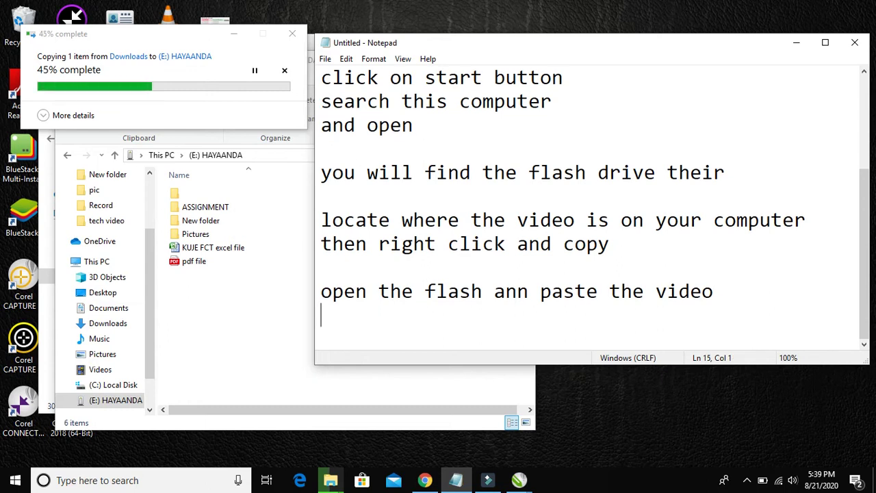
pyautogui.write('The ')
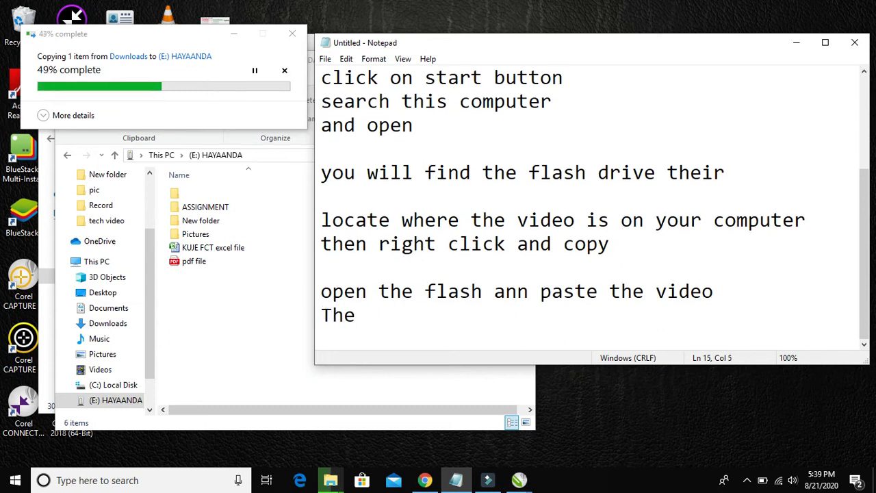
pyautogui.write('vid')
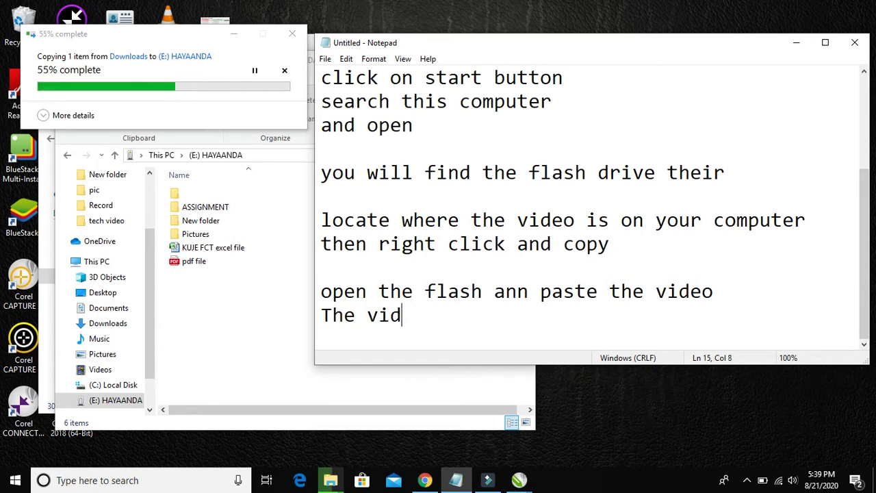
pyautogui.write('ei')
pyautogui.press('BackSpace')
pyautogui.write('o')
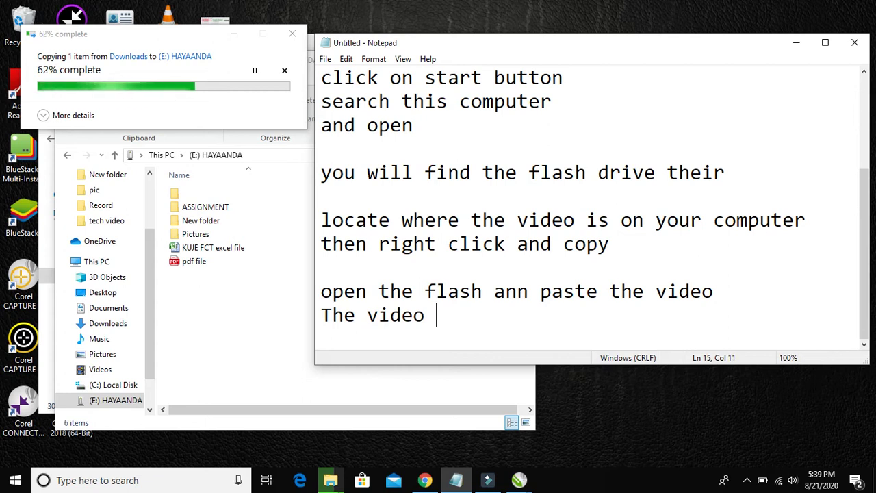
pyautogui.write(' file is ')
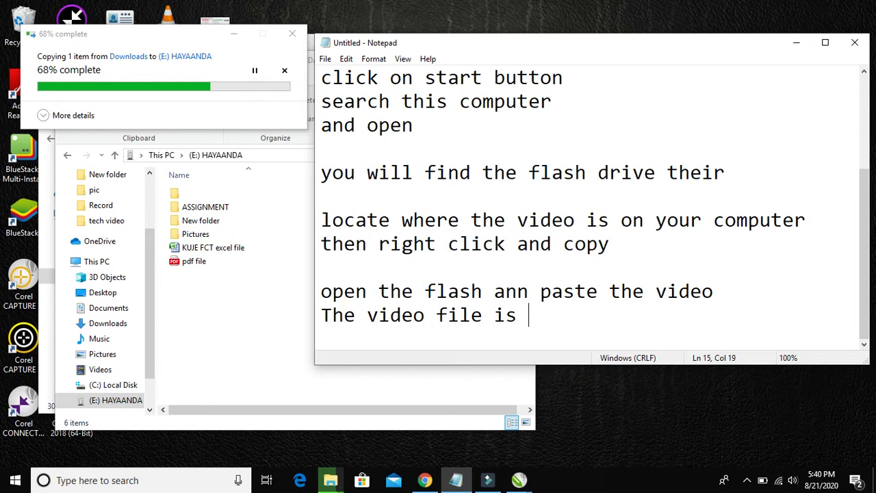
pyautogui.write('copying')
# Step: Add a new paragraph reading "dont forget to click on the subscribe button", correcting the typing mistakes
pyautogui.press('Return')
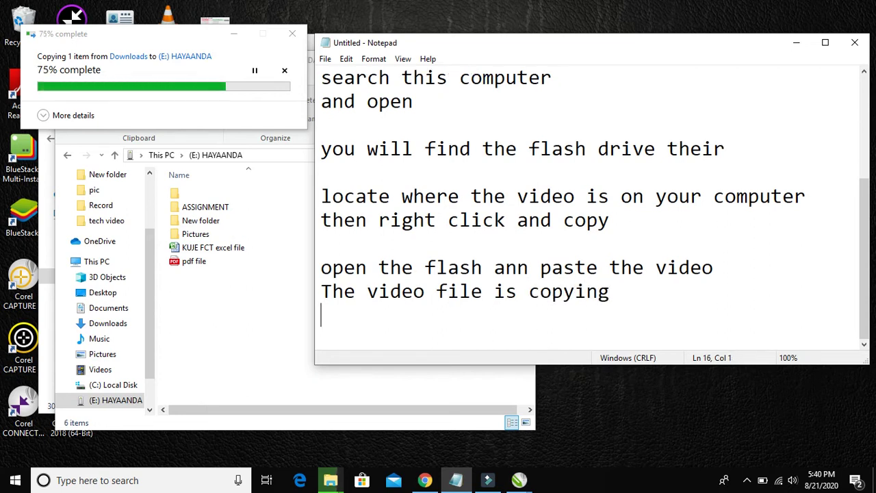
pyautogui.press('Return')
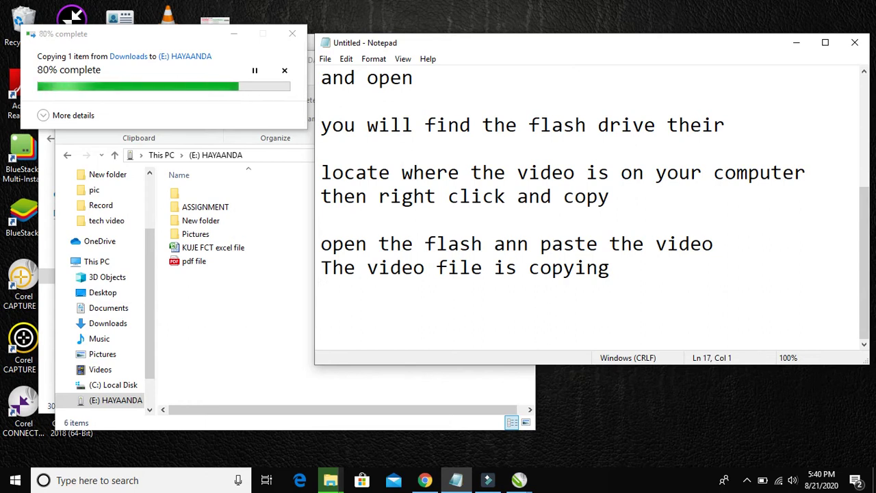
pyautogui.write('dont forgt')
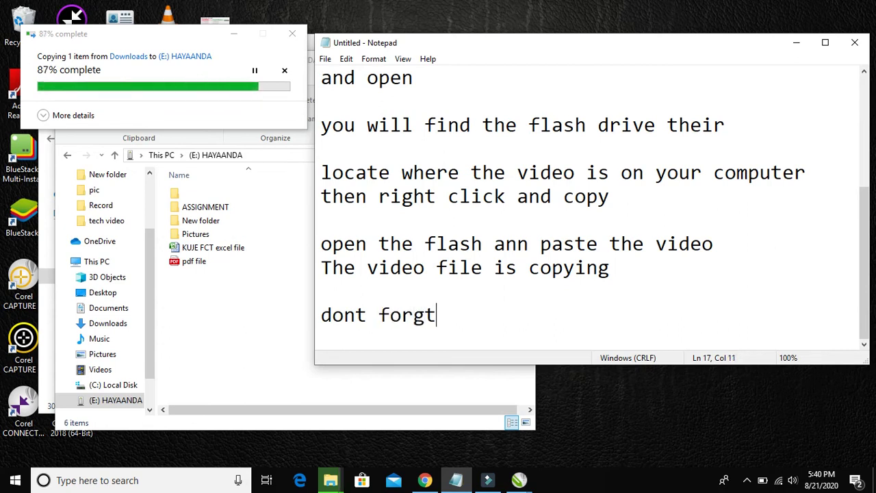
pyautogui.press('BackSpace')
pyautogui.write('et t')
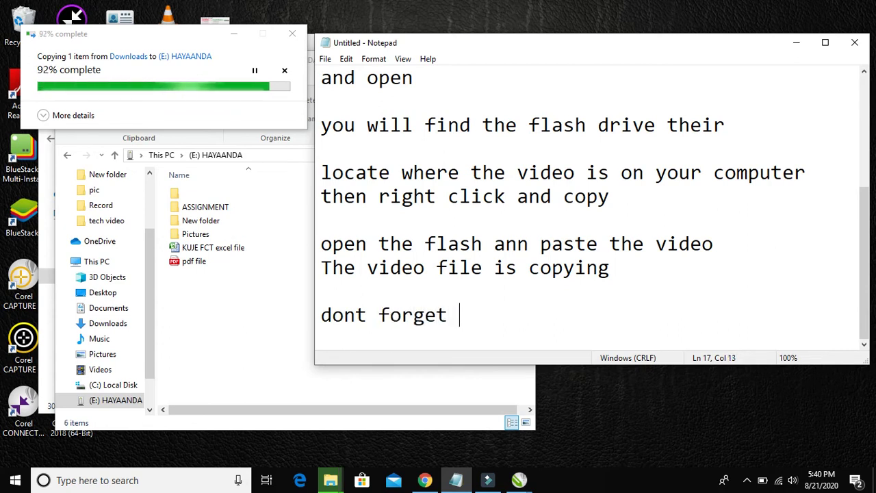
pyautogui.write('o clikc on')
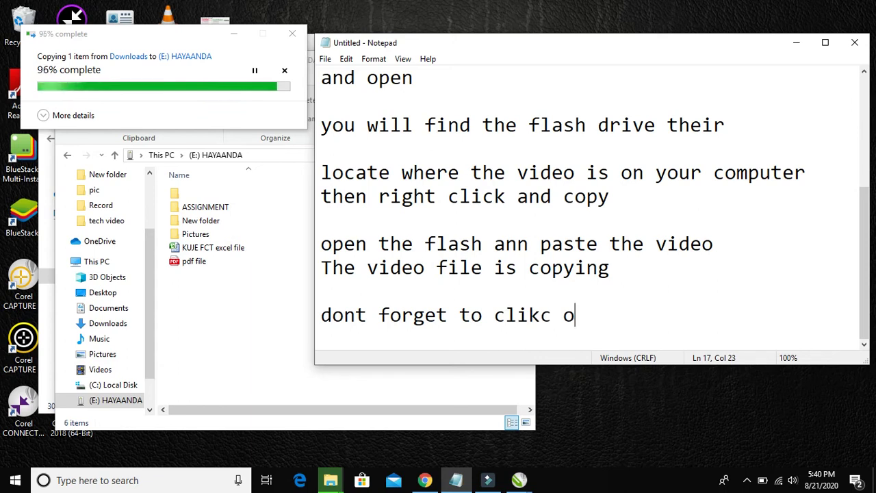
pyautogui.press('BackSpace')
pyautogui.press('BackSpace')
pyautogui.press('BackSpace')
pyautogui.press('BackSpace')
pyautogui.press('BackSpace')
pyautogui.write('ck on the subscribe button')
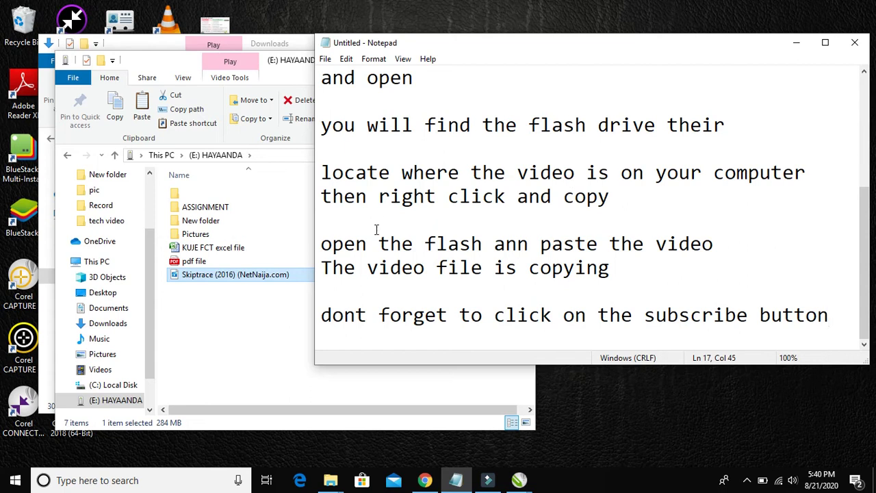
# Step: Bring the flash drive window forward to show the pasted video, and add the paragraph "the video is done" in Notepad
pyautogui.click(219, 274)
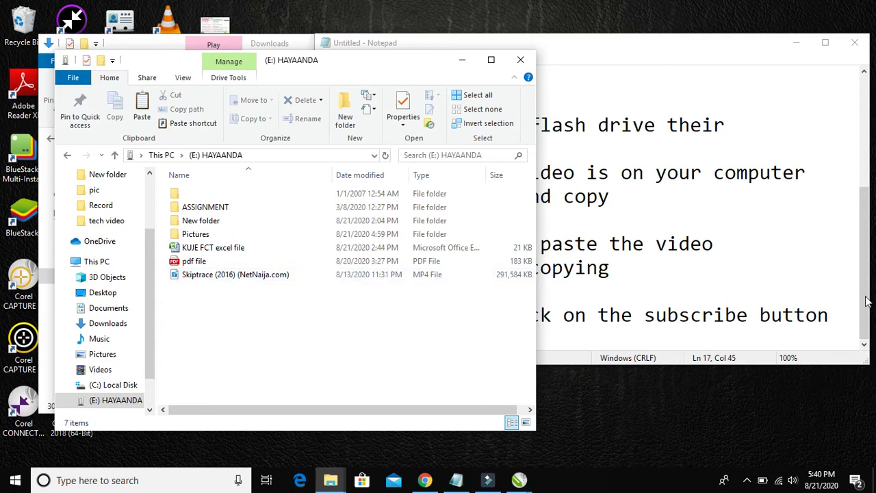
pyautogui.click(831, 315)
pyautogui.press('Return')
pyautogui.press('Return')
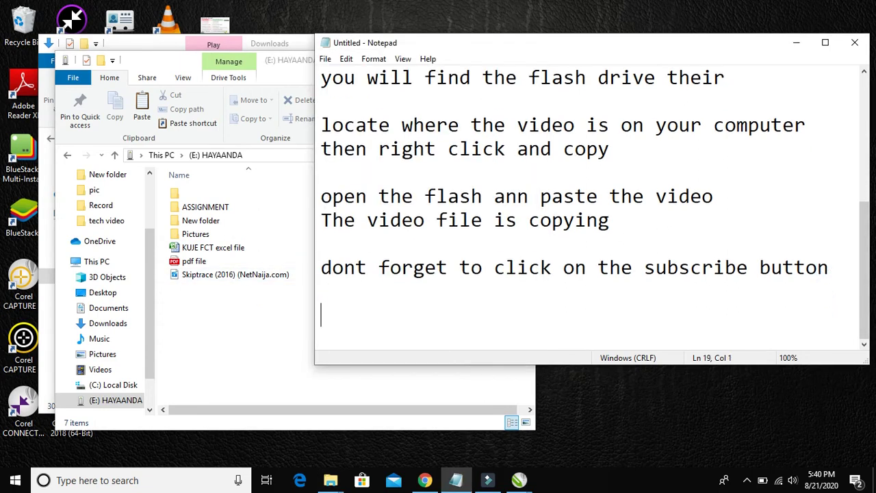
pyautogui.write('the video is done')
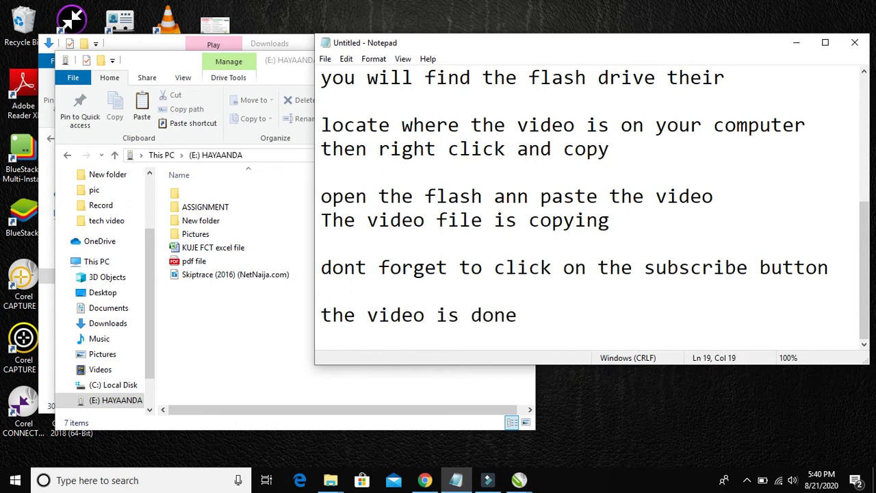
# Step: Add a new paragraph with the lines "dont forget to like" and "thanks for watching"
pyautogui.press('Return')
pyautogui.press('Return')
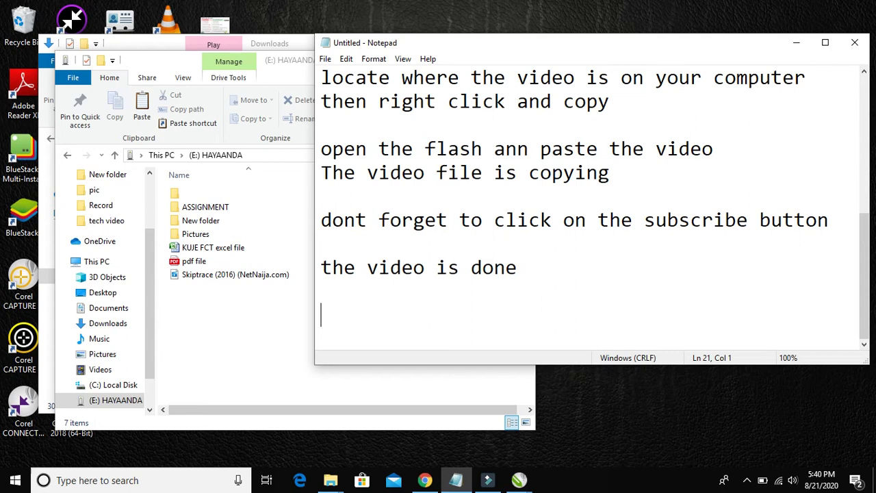
pyautogui.write('dont forget top')
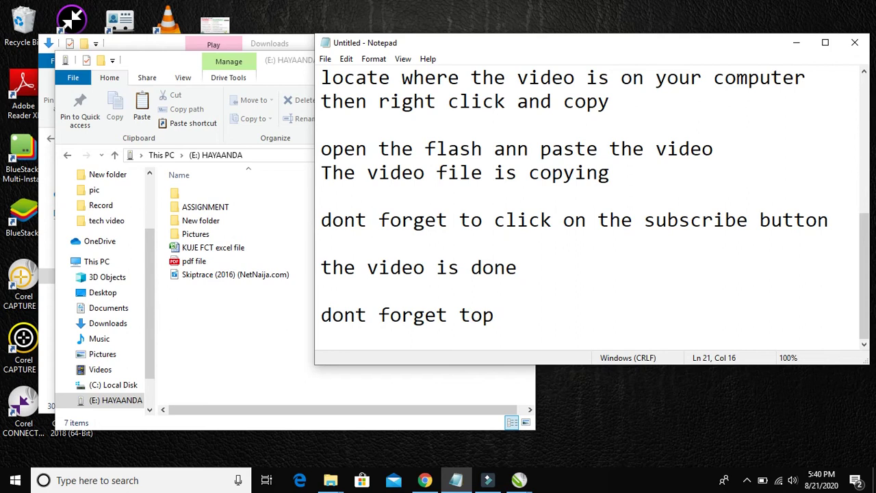
pyautogui.press('BackSpace')
pyautogui.write(' like')
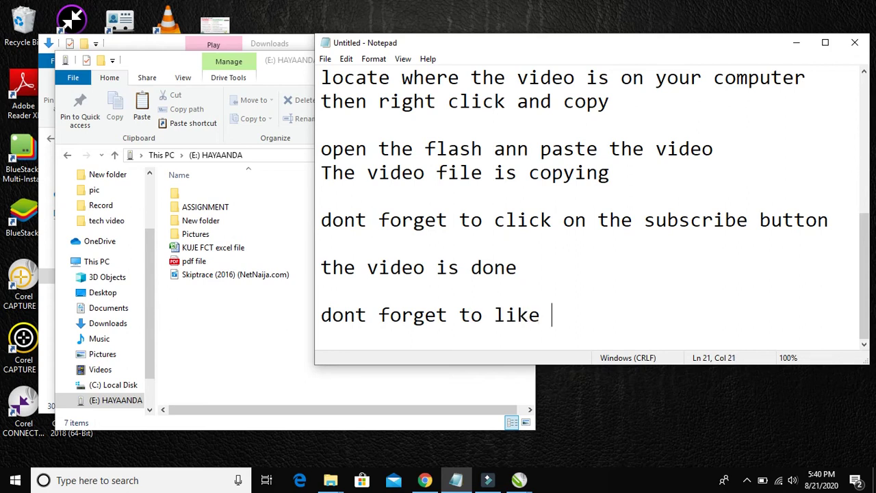
pyautogui.press('Return')
pyautogui.write('thanks for watching')
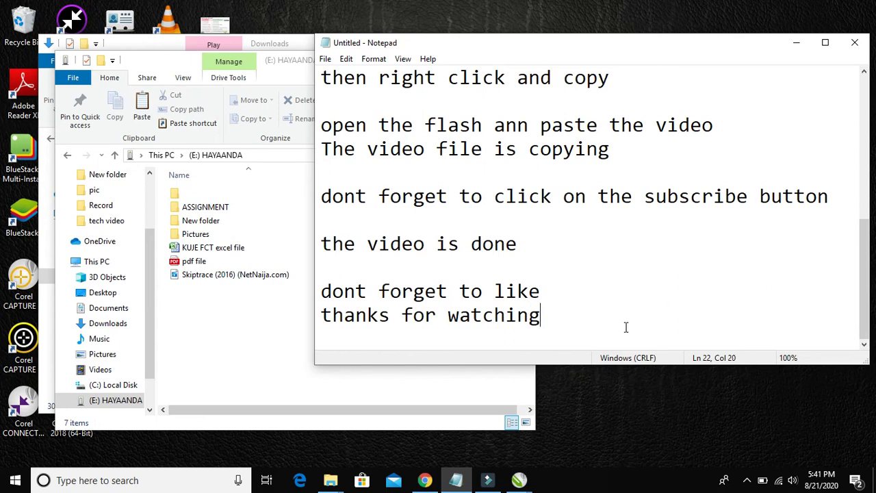
# Step: Add a new paragraph beginning "you can eject" at the end of the note
pyautogui.press('Return')
pyautogui.press('Return')
pyautogui.write('you can eject')
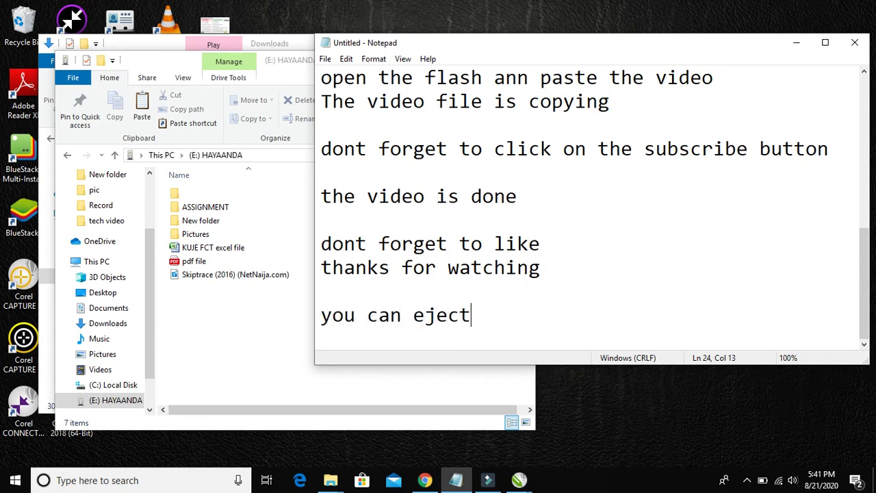